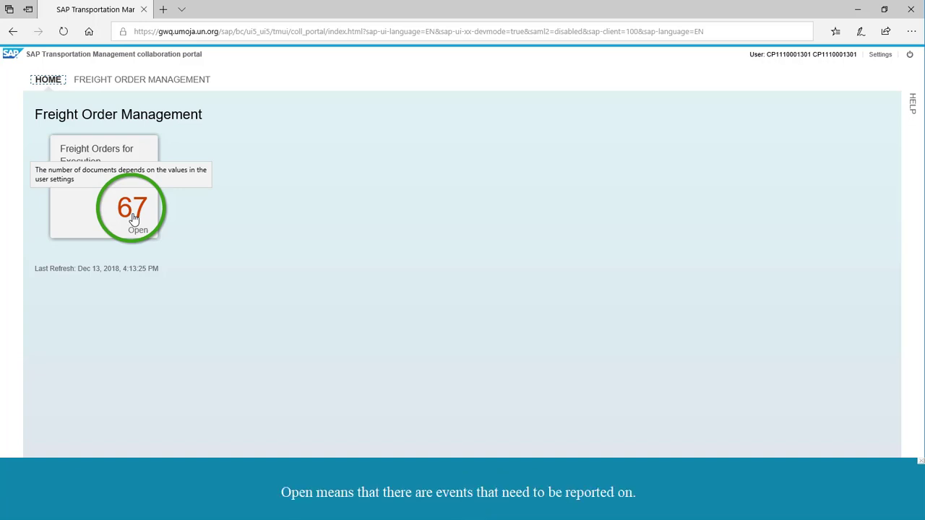
- Open the Freight Orders for Execution tile showing 67 open orders
left_click(133, 216)
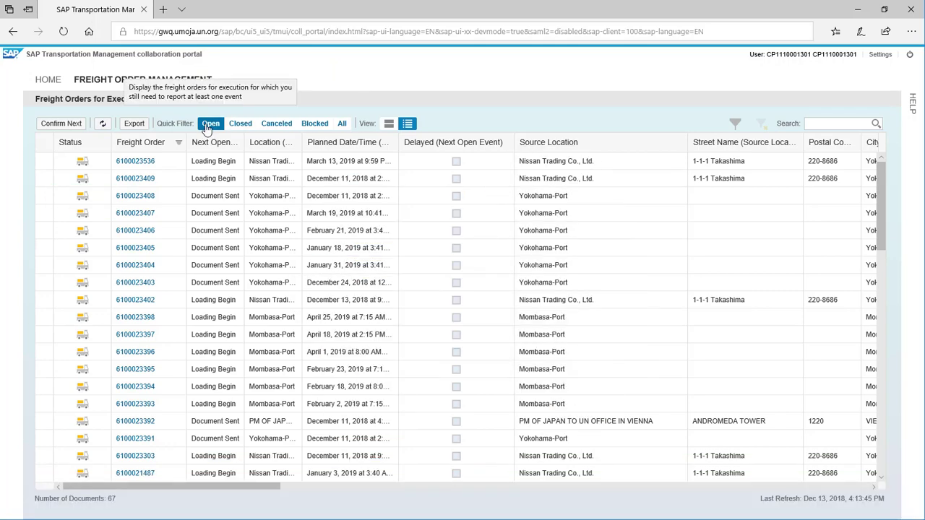
left_click(243, 126)
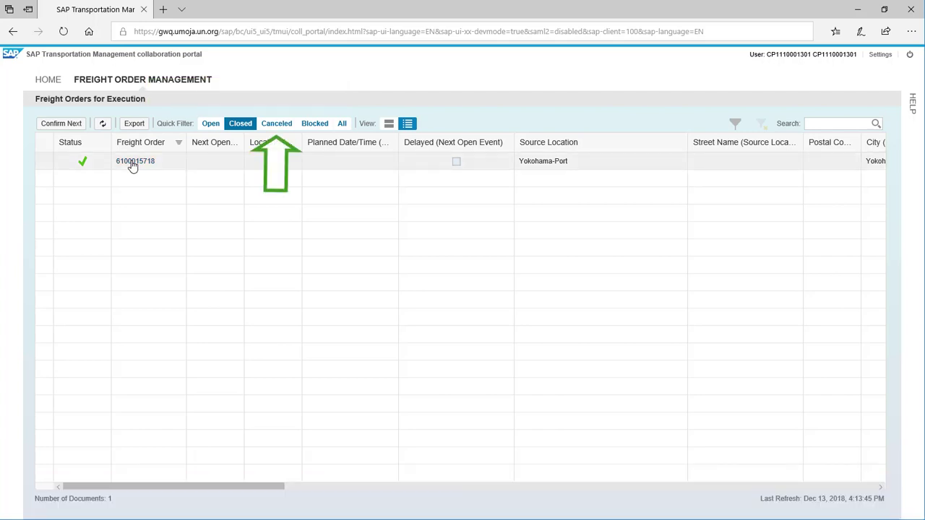
- Try the Canceled, Blocked and All quick filters on the freight order list
left_click(279, 126)
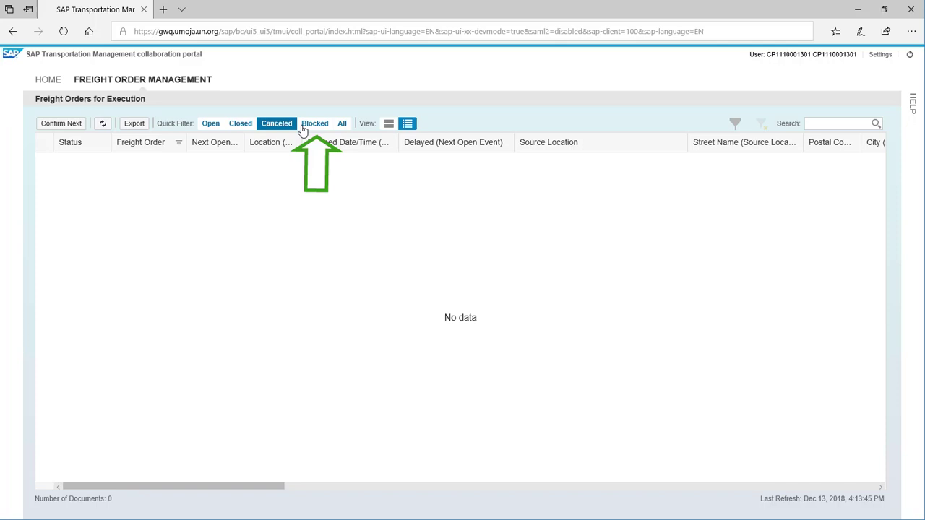
left_click(314, 125)
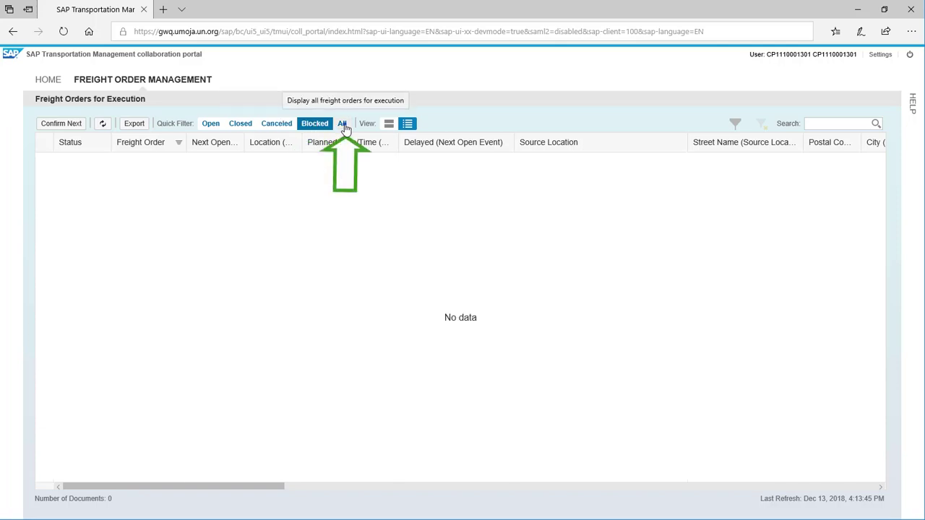
left_click(343, 124)
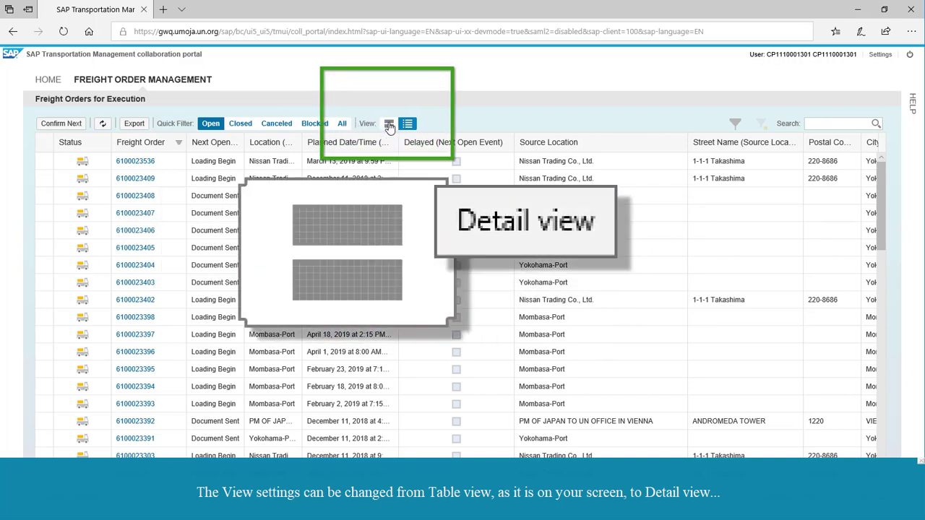
left_click(388, 125)
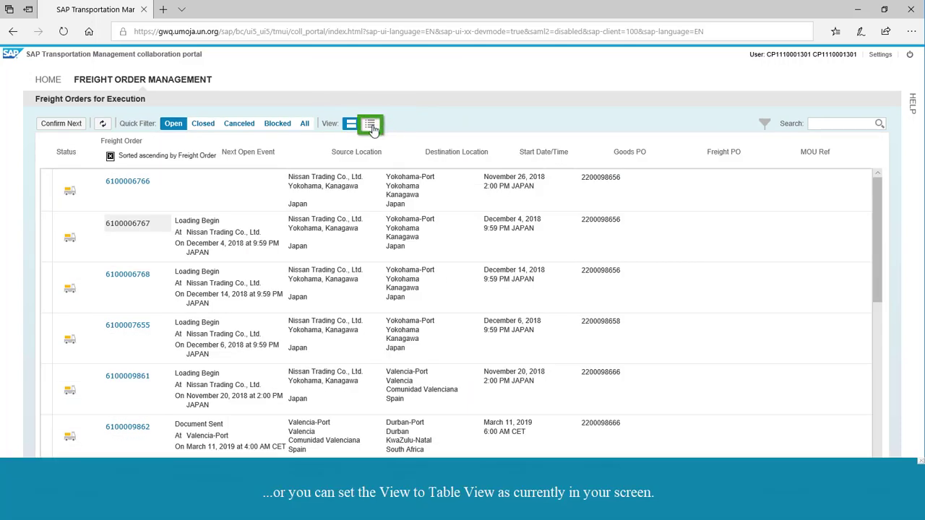
left_click(370, 124)
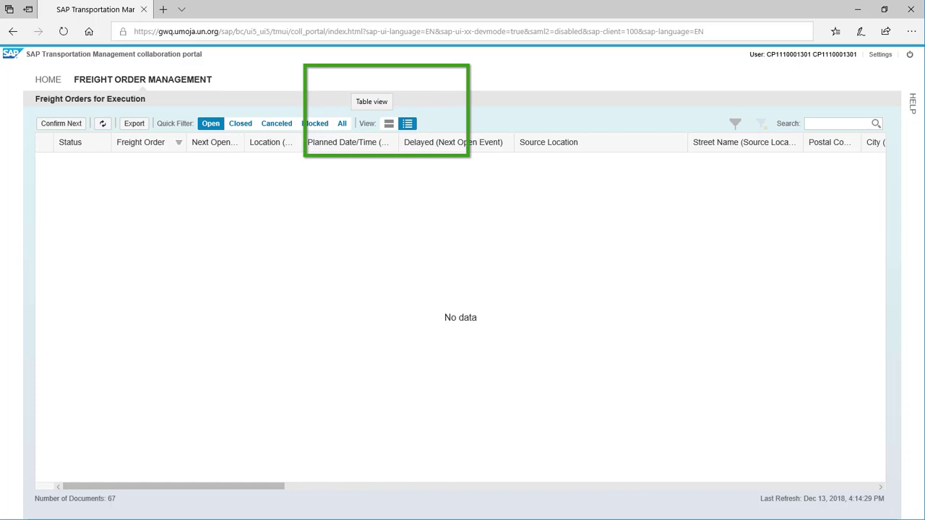
left_click(275, 125)
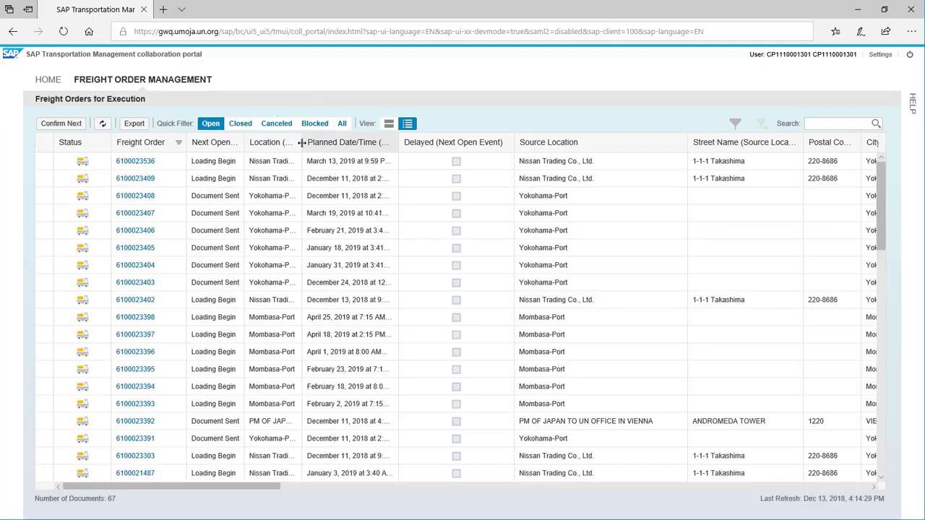
- Widen the Location and Planned Date/Time columns to show full values
left_click_drag(302, 142, 348, 143)
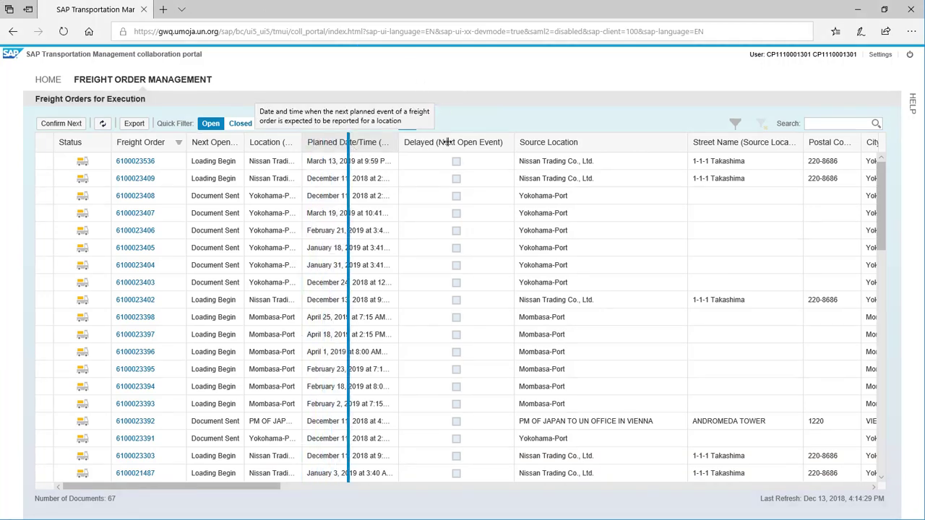
left_click_drag(458, 147, 496, 149)
mouse_move(219, 486)
left_mouse_down()
mouse_move(546, 510)
mouse_move(681, 508)
mouse_move(792, 490)
left_mouse_up()
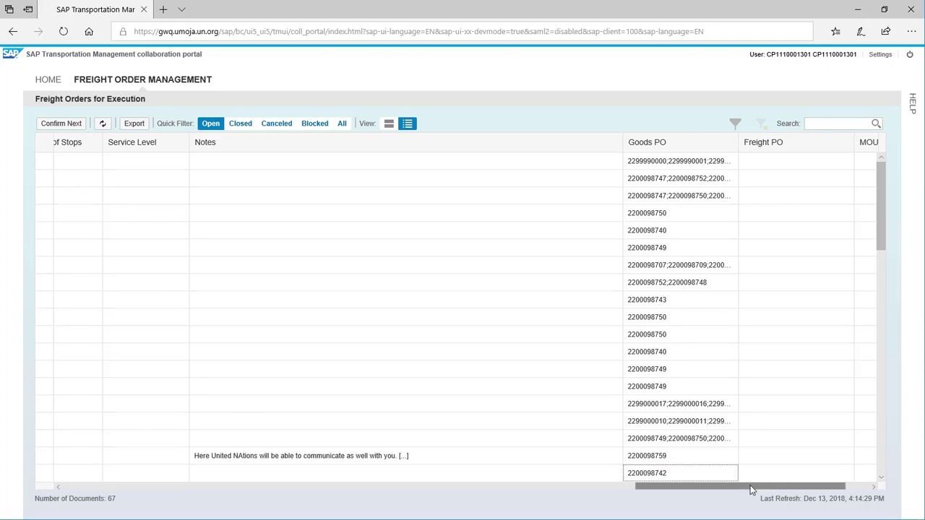
left_click_drag(752, 486, 773, 487)
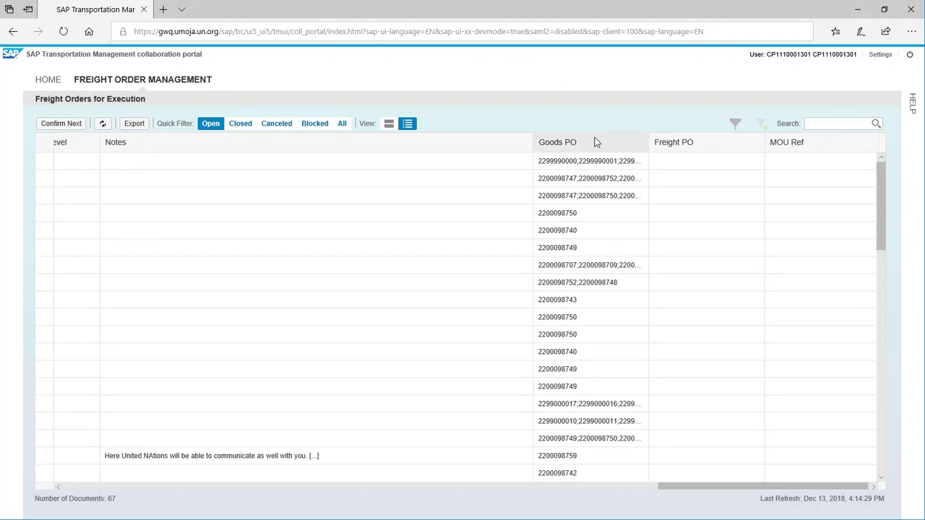
- Move the Goods PO column further left in the freight order table
mouse_move(597, 141)
left_mouse_down()
mouse_move(304, 158)
mouse_move(43, 154)
left_mouse_up()
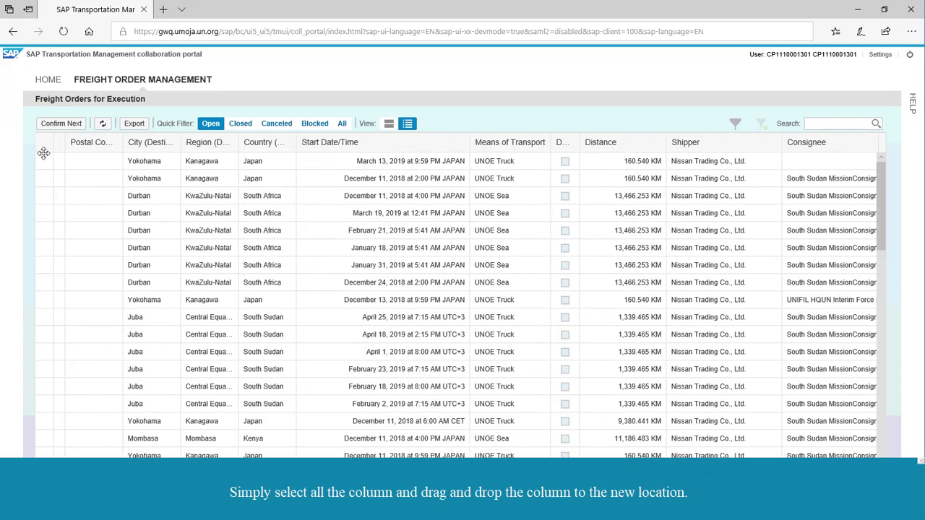
left_click_drag(43, 153, 330, 176)
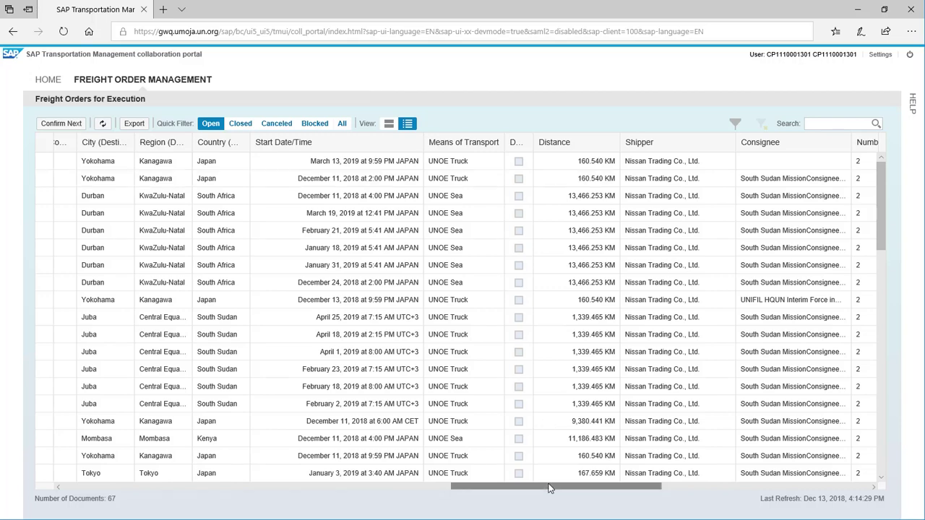
mouse_move(549, 488)
left_mouse_down()
mouse_move(623, 495)
mouse_move(332, 504)
mouse_move(265, 498)
mouse_move(151, 466)
left_mouse_up()
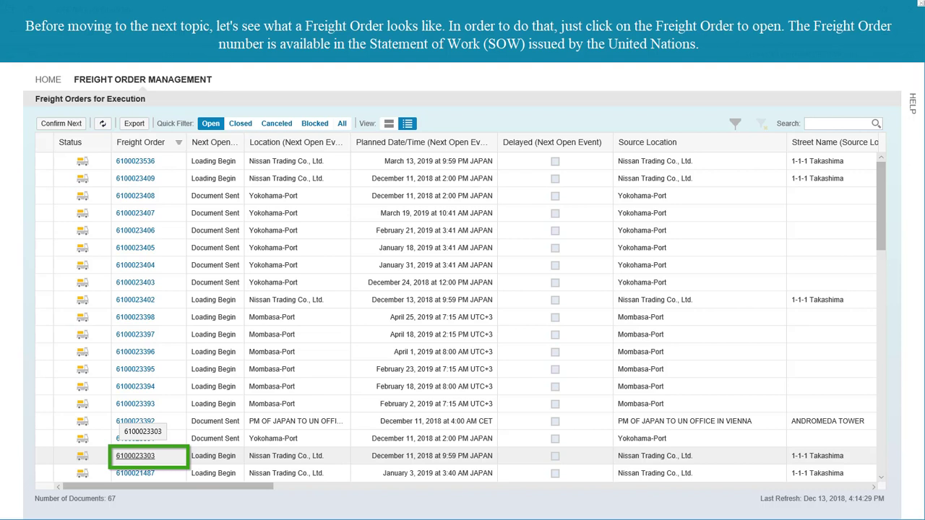
left_click(143, 458)
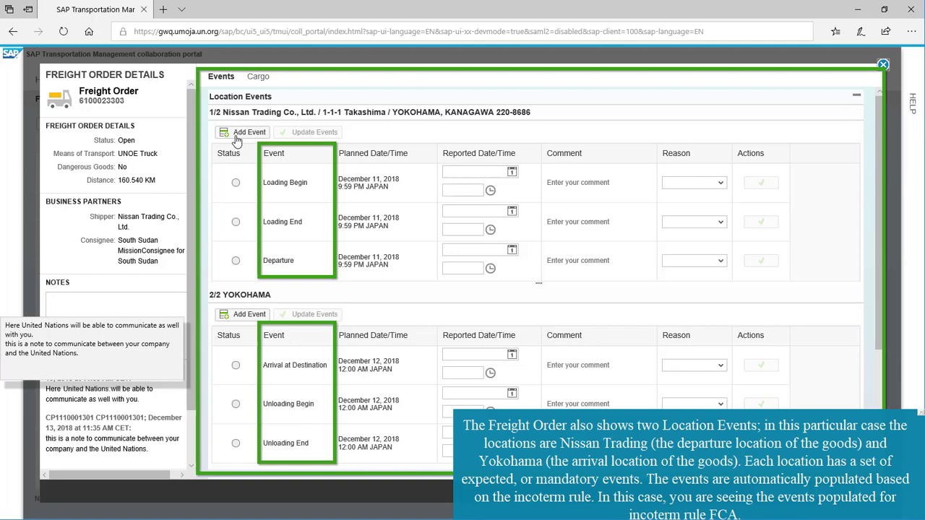
left_click_drag(878, 245, 882, 390)
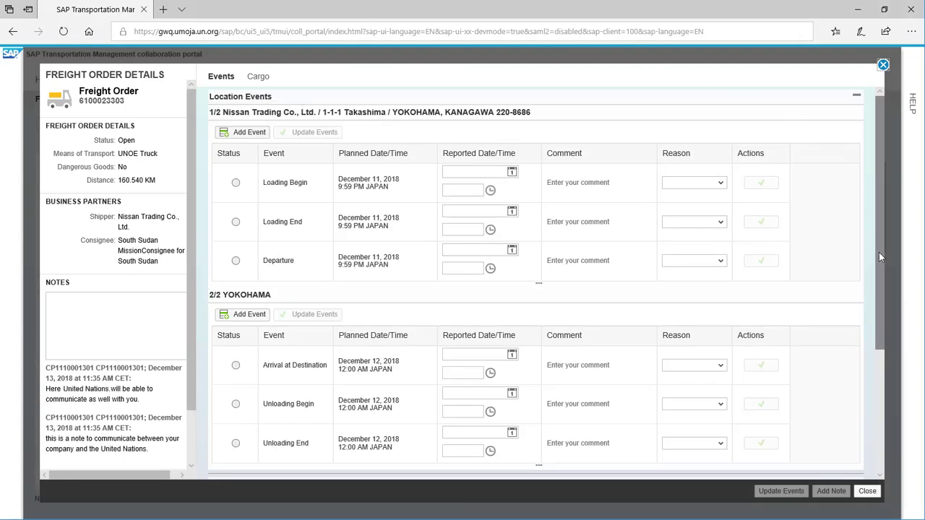
left_click_drag(878, 252, 875, 376)
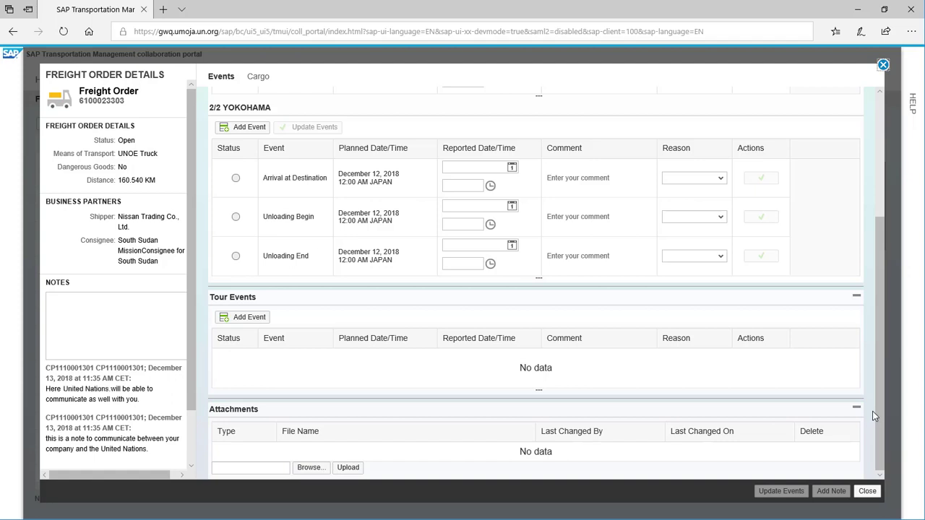
left_click_drag(880, 373, 885, 205)
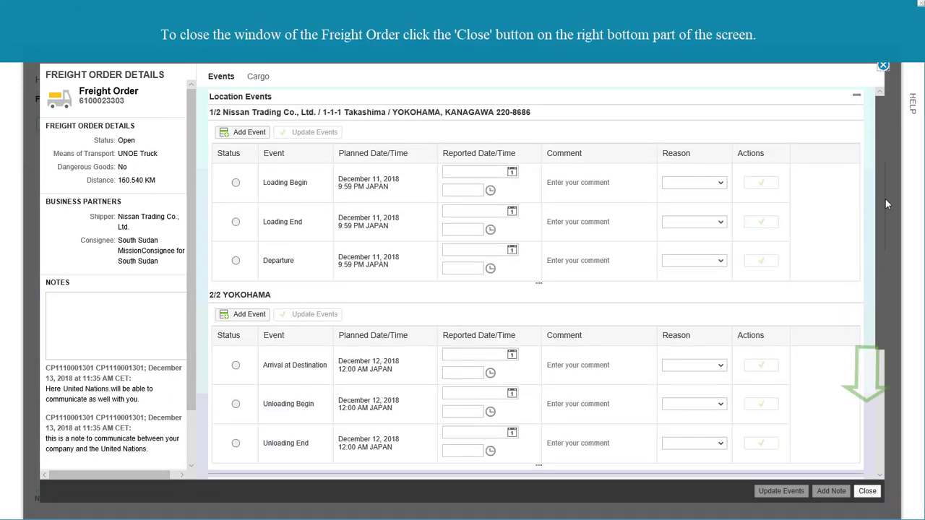